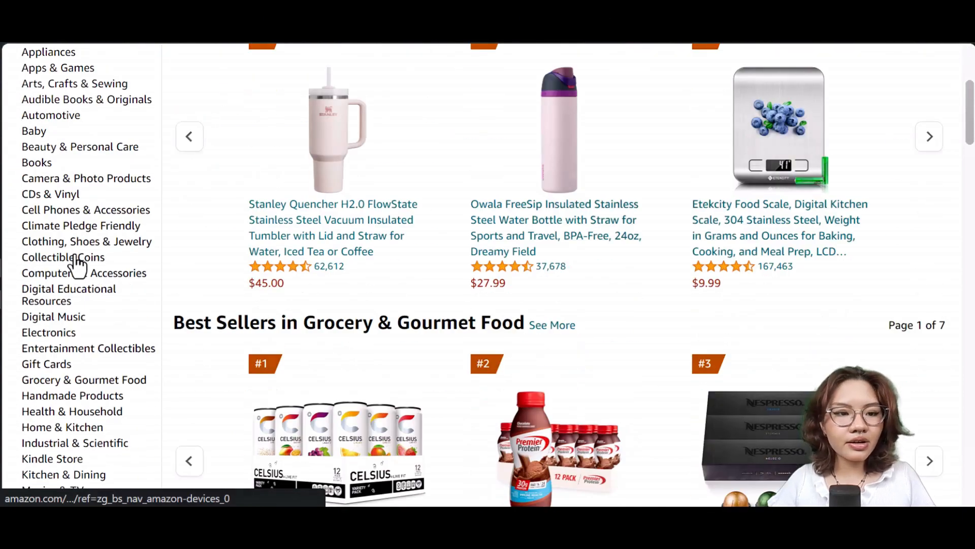
Browse the Amazon Best Sellers categories and review the product page of the Hero Mighty Patch.
scroll(78, 259, down, 1)
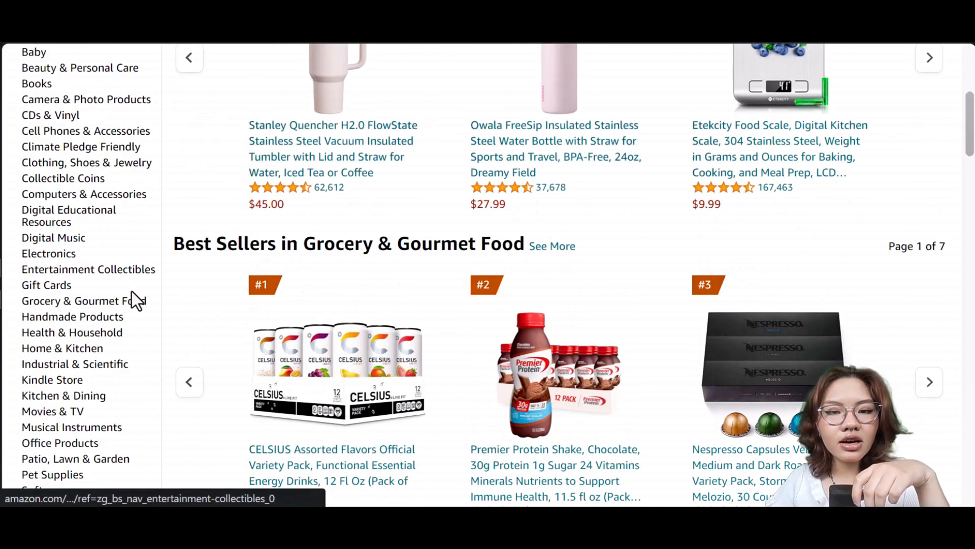
scroll(130, 292, down, 3)
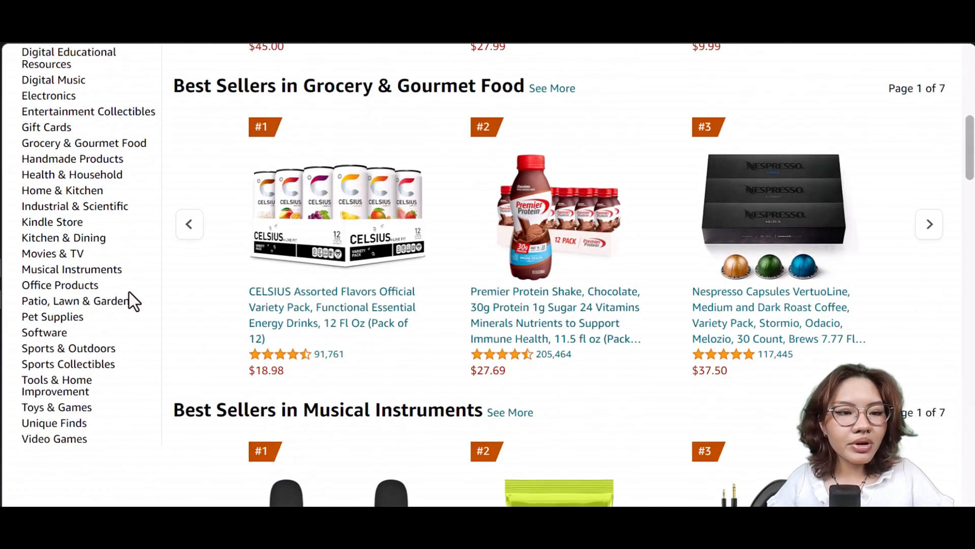
scroll(89, 251, up, 3)
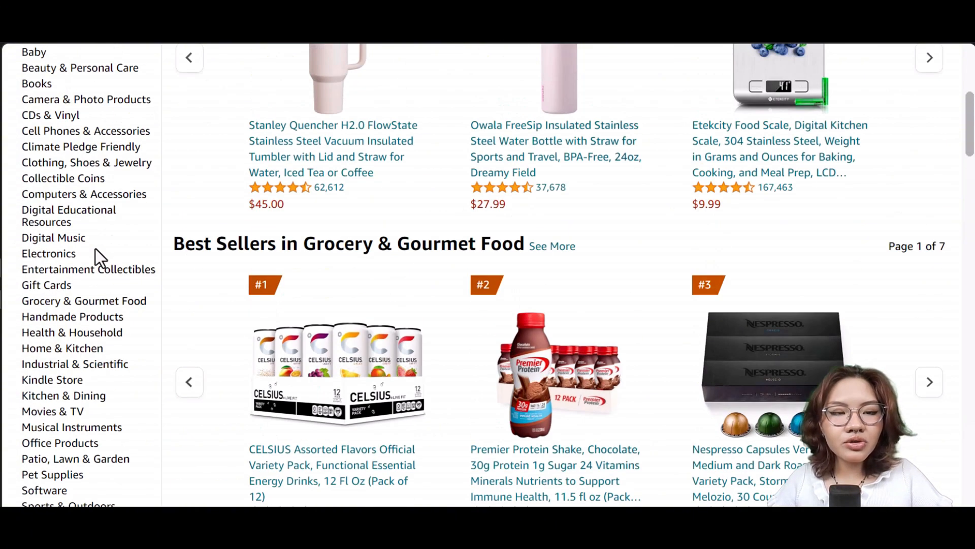
scroll(118, 264, down, 1)
scroll(119, 203, up, 2)
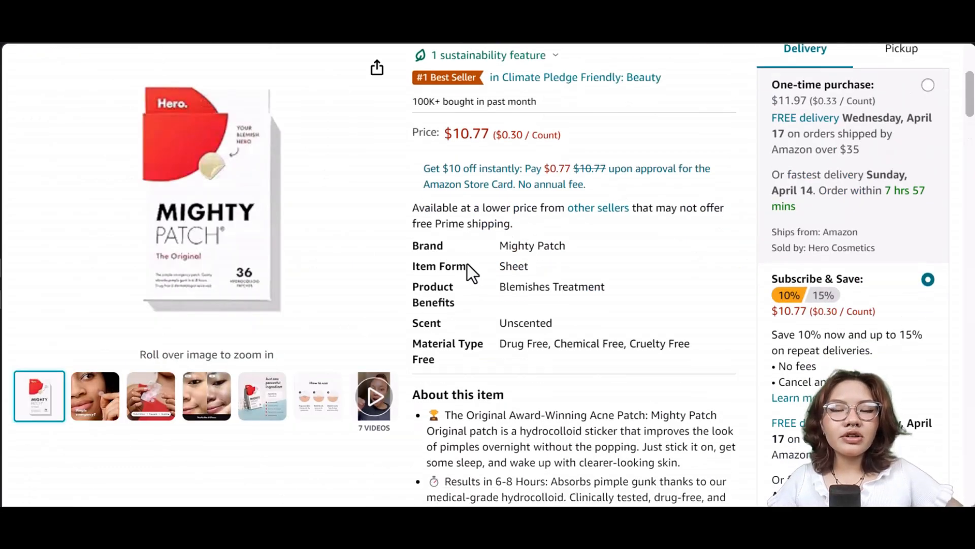
scroll(468, 263, down, 1)
scroll(468, 264, up, 1)
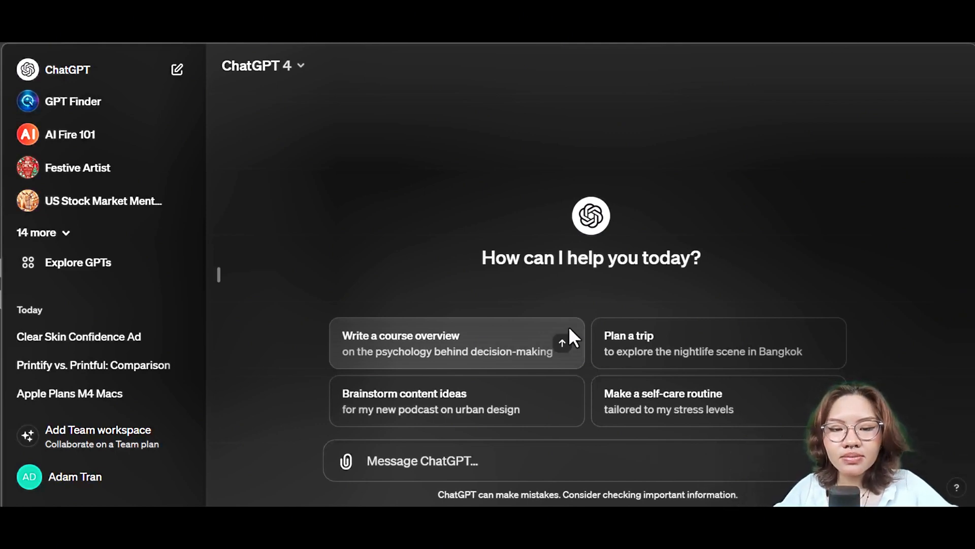
Switch to ChatGPT and enter a prompt for a 15-20 seconds TikTok affiliate script promoting Hero Cosmetics Mighty Patch, including the product description.
click(436, 459)
key(ctrl+v)
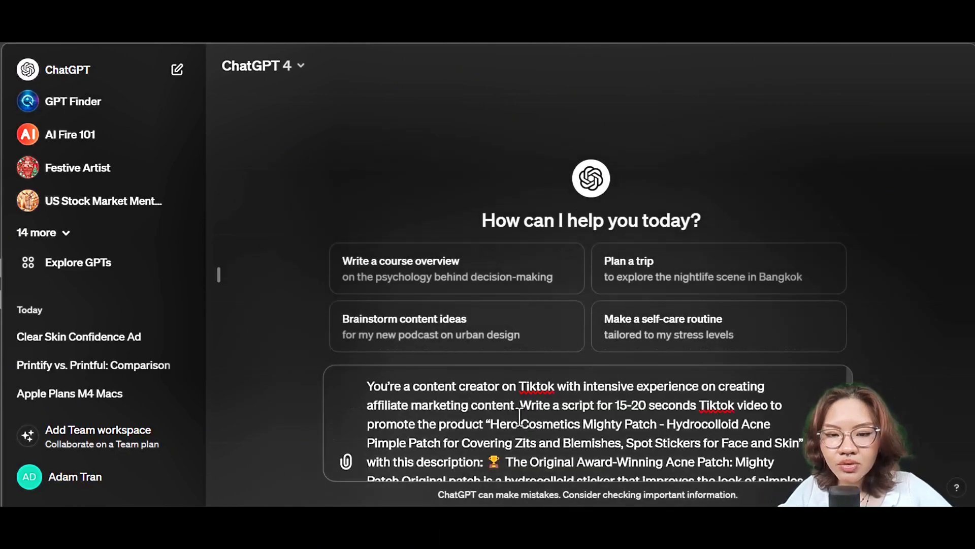
drag(302, 277, 743, 297)
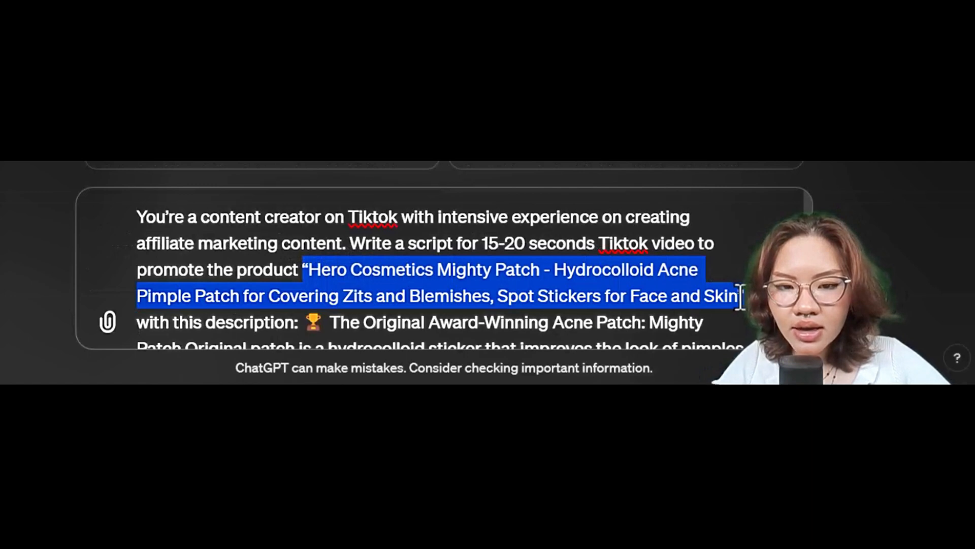
scroll(457, 280, down, 2)
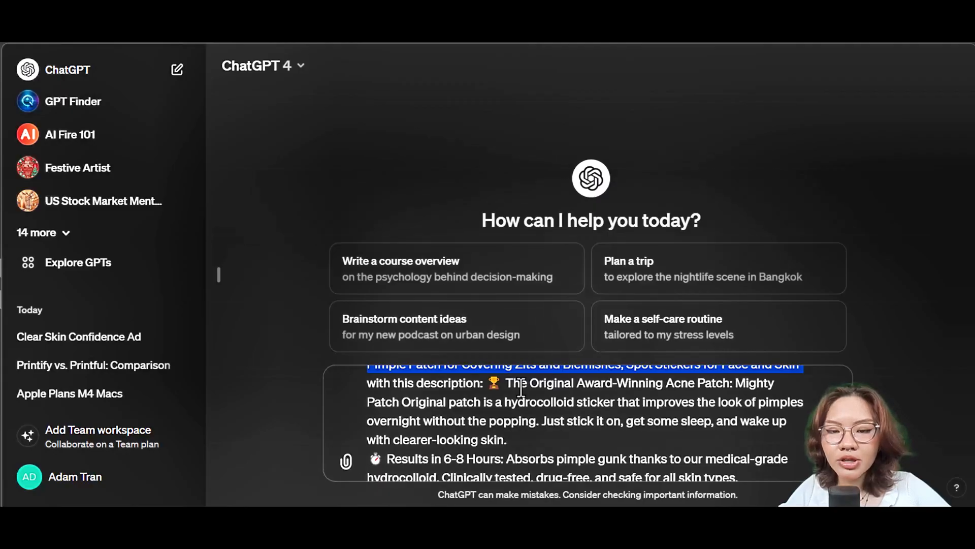
scroll(508, 407, down, 5)
click(472, 430)
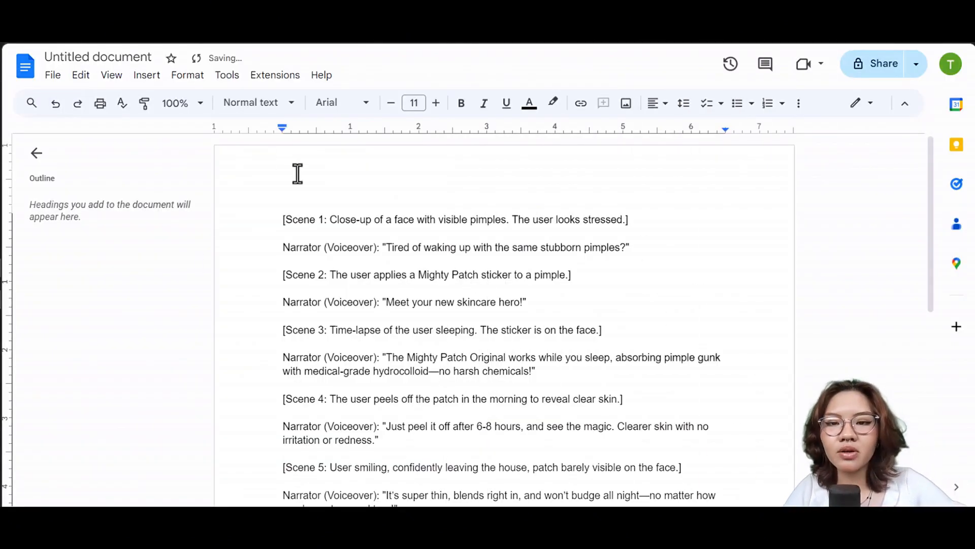
Switch to the Google Docs script and review its scene descriptions and voiceover lines.
drag(298, 174, 254, 249)
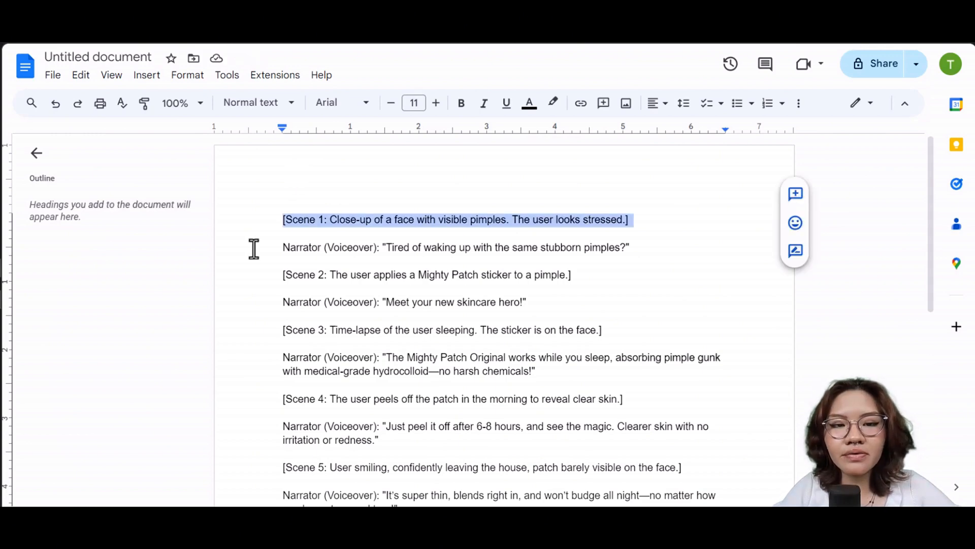
click(652, 219)
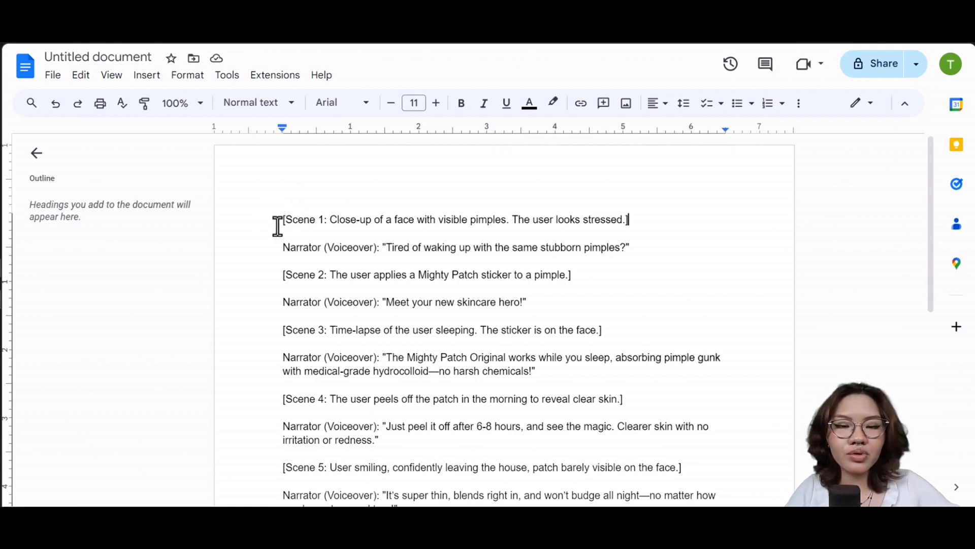
drag(387, 224, 716, 225)
click(283, 274)
scroll(424, 261, down, 2)
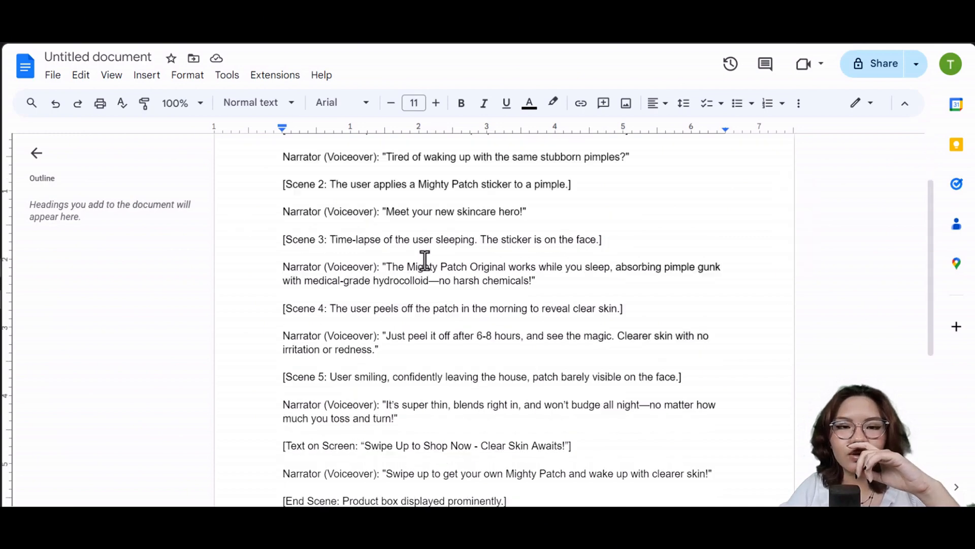
scroll(695, 204, up, 1)
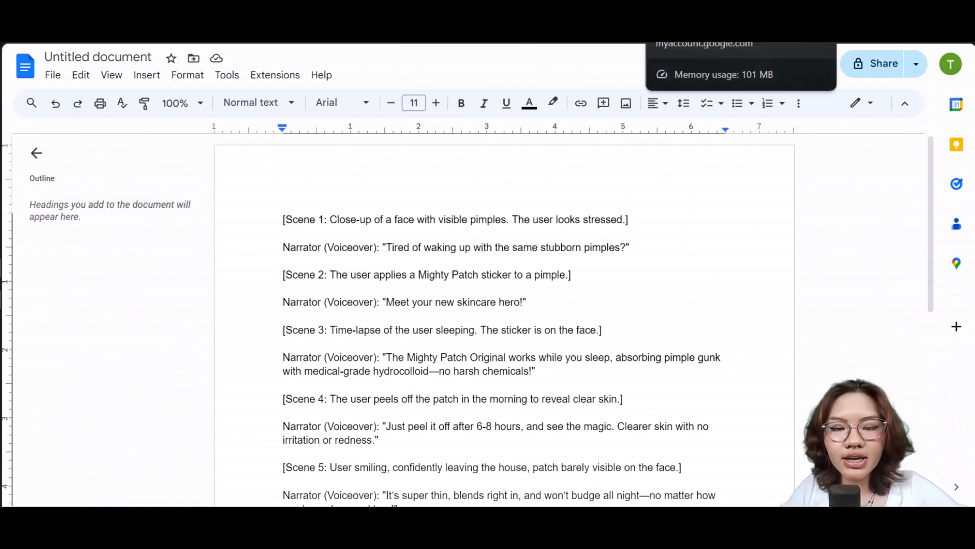
click(327, 238)
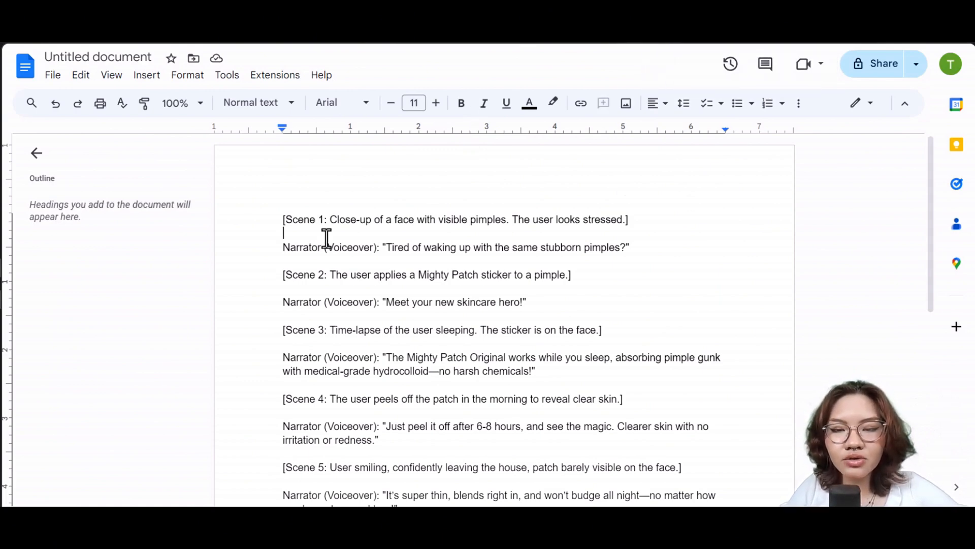
Copy the Scene 1 description into Midjourney and generate images with "Close-up of a girl's face looking in the mirror visible pimples. She looks stressed.".
drag(332, 220, 629, 216)
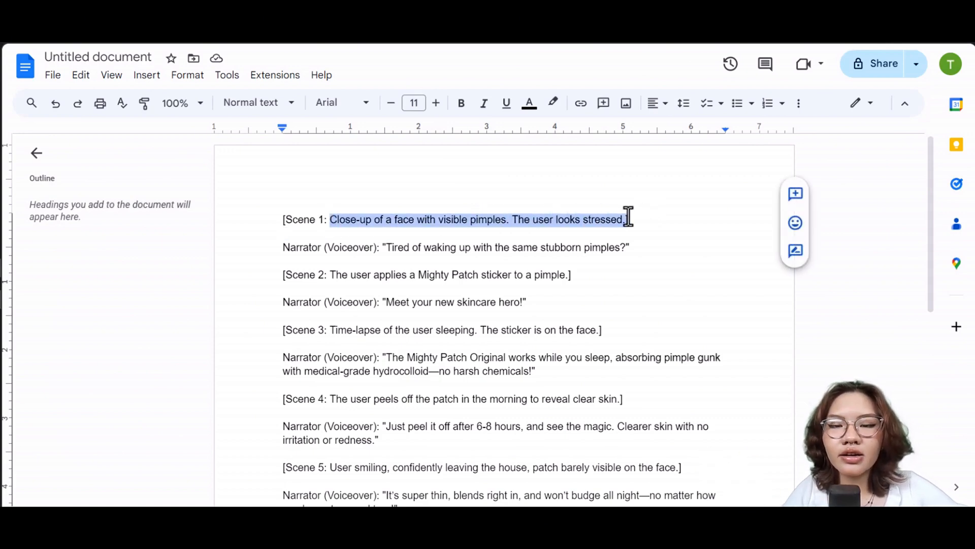
right_click(553, 218)
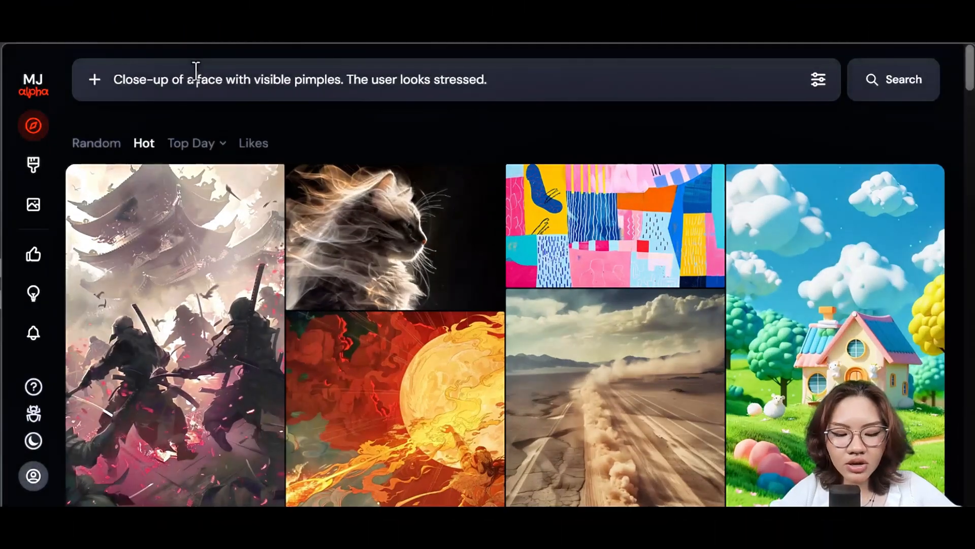
click(195, 71)
text(gi)
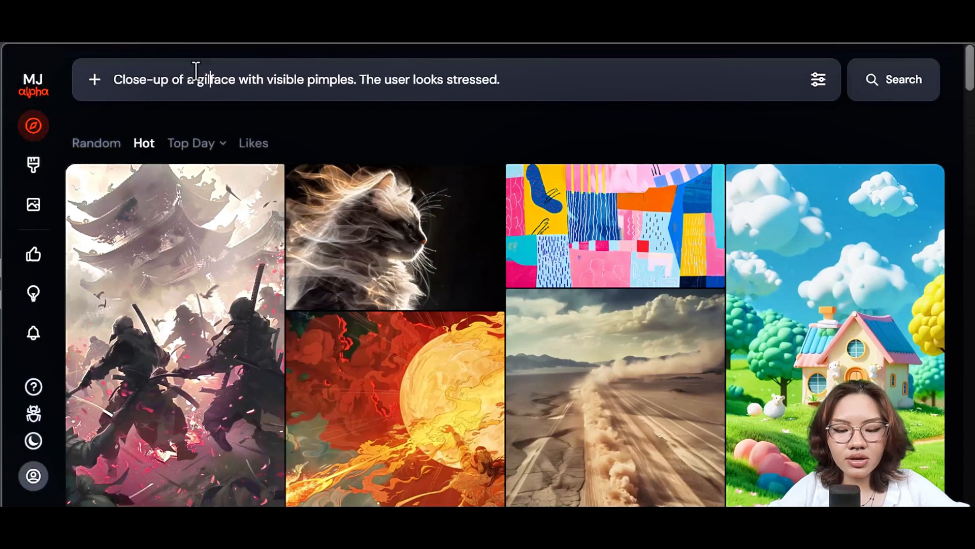
text(rl's)
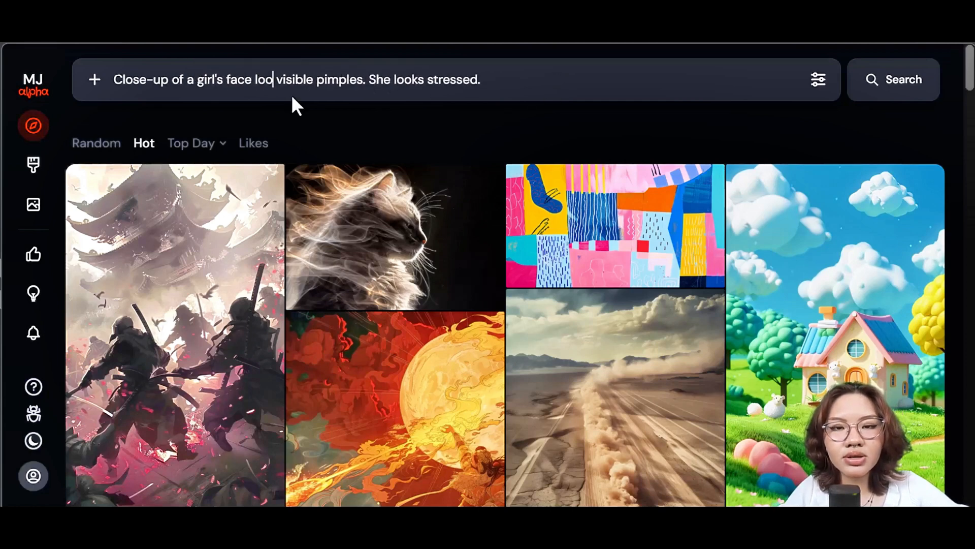
text(king in)
text( the mirr)
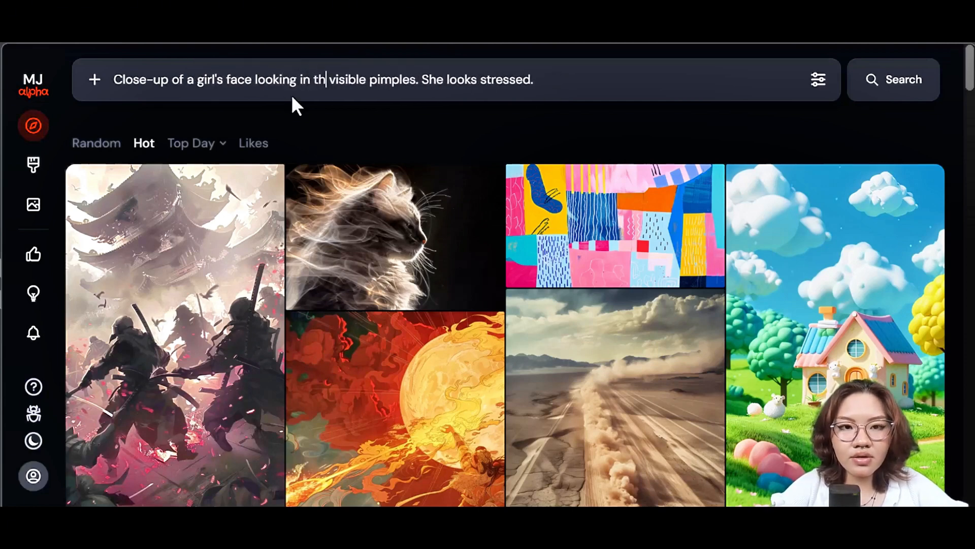
text(or)
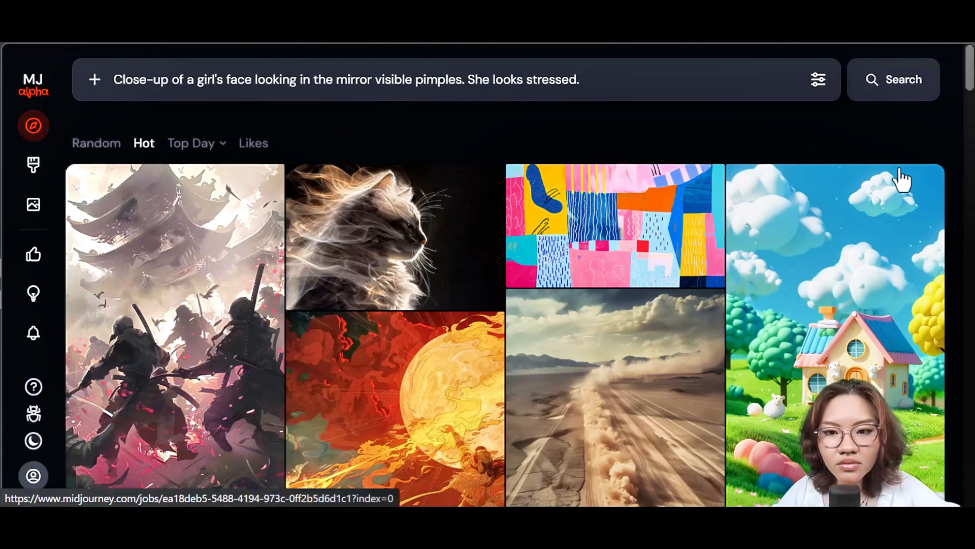
key(Return)
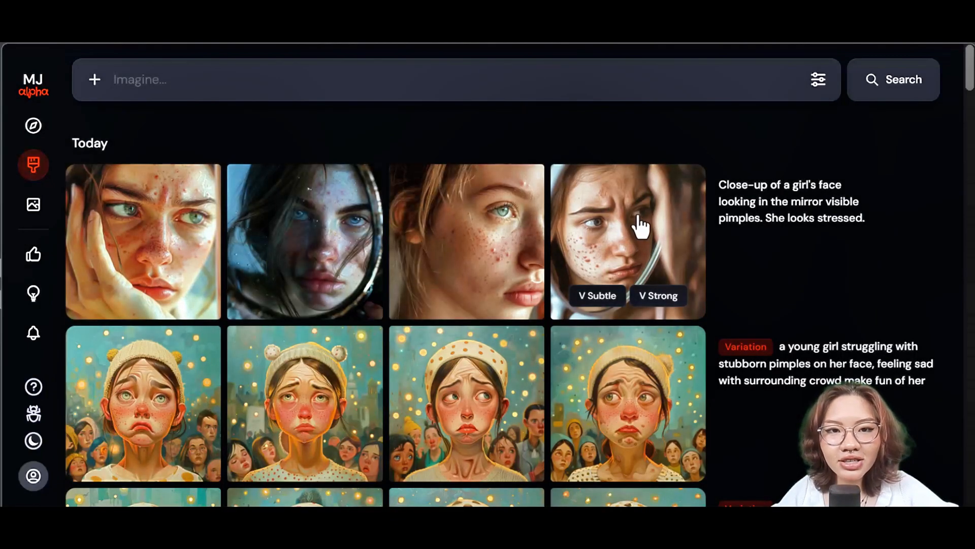
Open the fourth generated image of the girl in the mirror and save it as a WEBP file.
click(619, 252)
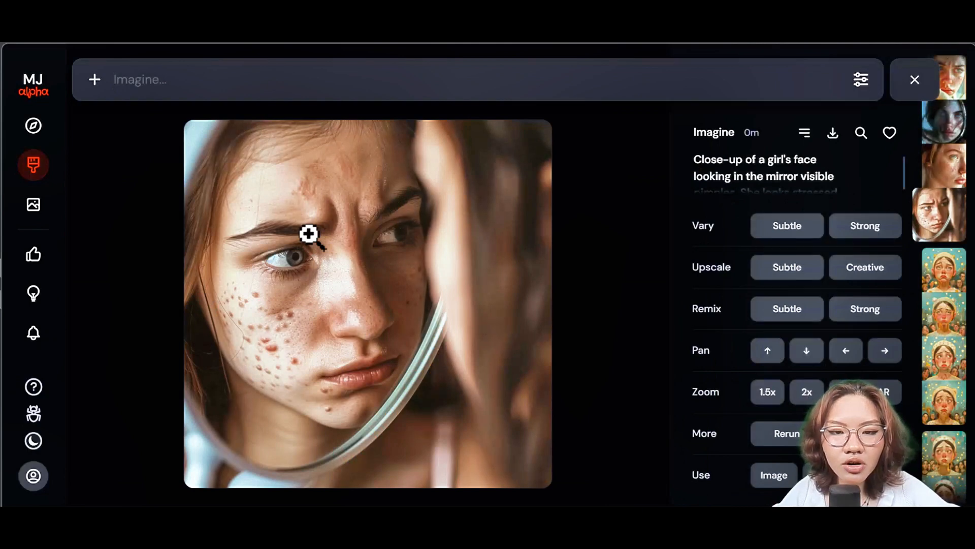
click(269, 356)
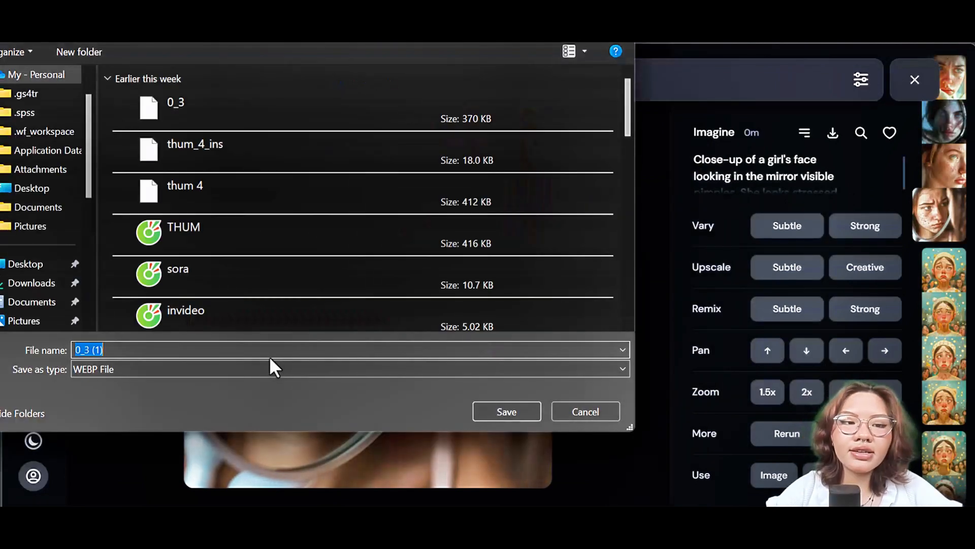
key(BackSpace)
text(im)
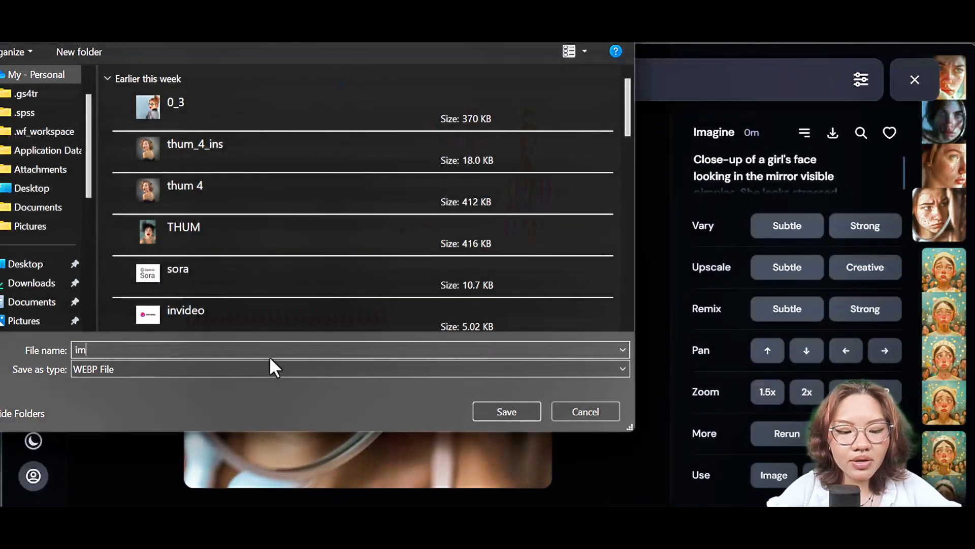
key(BackSpace)
key(BackSpace)
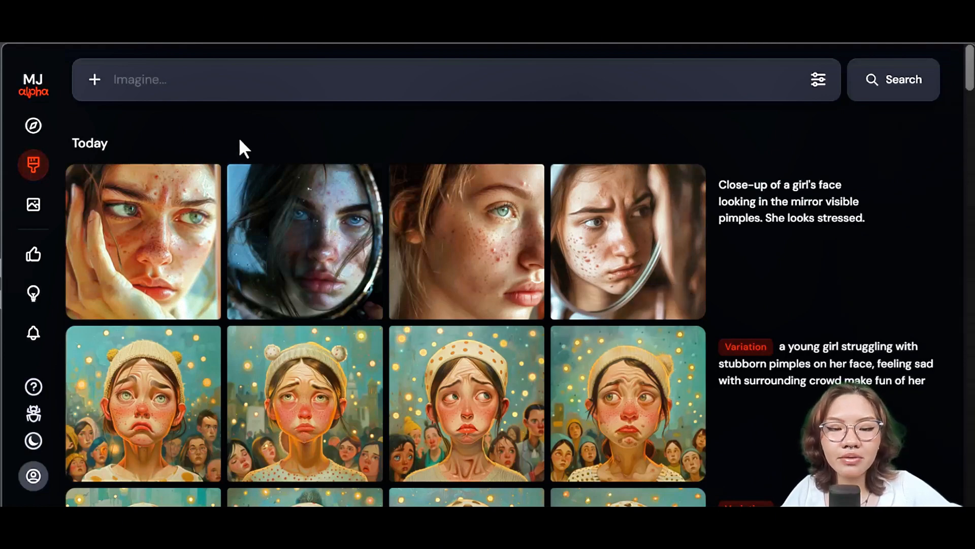
Enter the Scene 2 description as a new prompt, reworded to "The girl applies a Mighty Patch sticker to a pimple.".
click(213, 85)
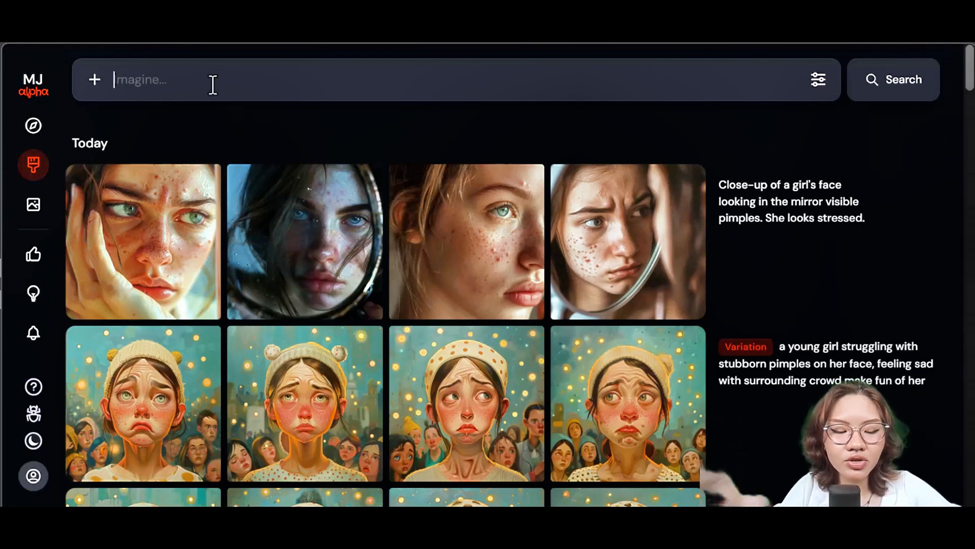
text(The user applies a Mighty Patch sticker to a pimple.)
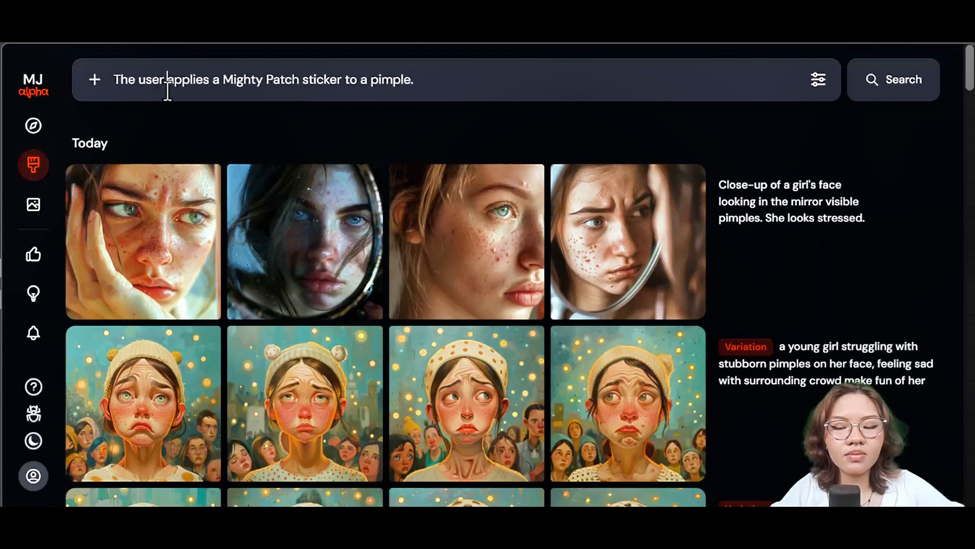
key(BackSpace)
key(BackSpace)
key(BackSpace)
key(BackSpace)
key(BackSpace)
text(gi)
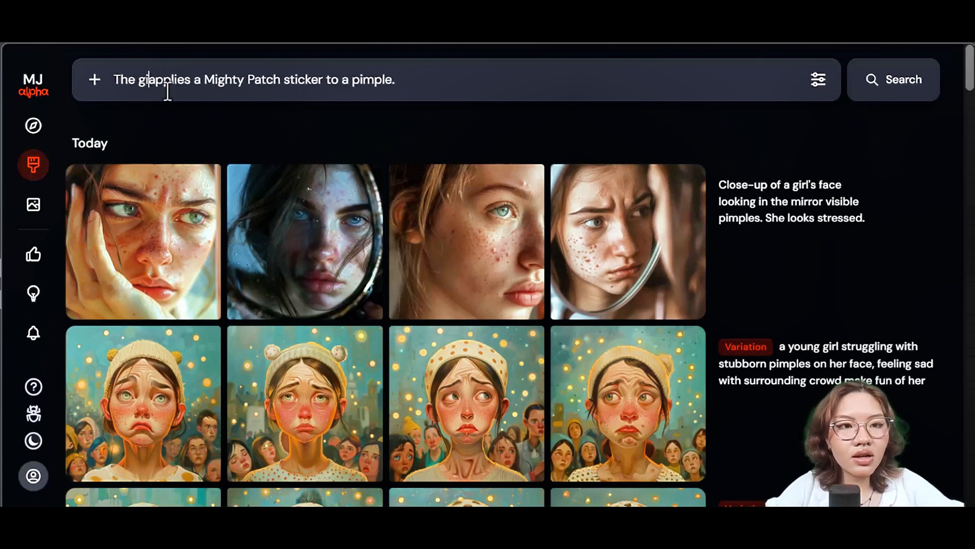
text(rl)
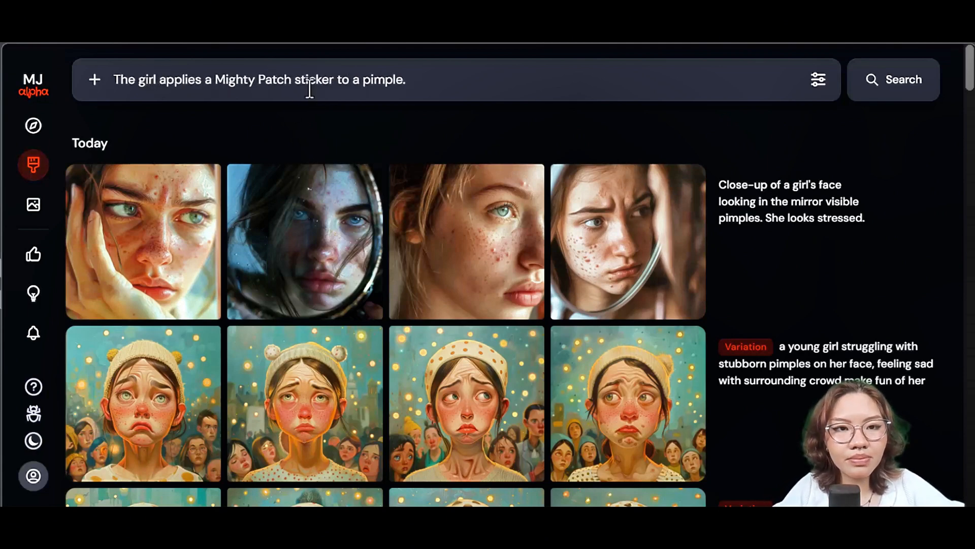
Insert "acne" before "Patch" in the prompt and remove the final period.
click(258, 80)
text(acne)
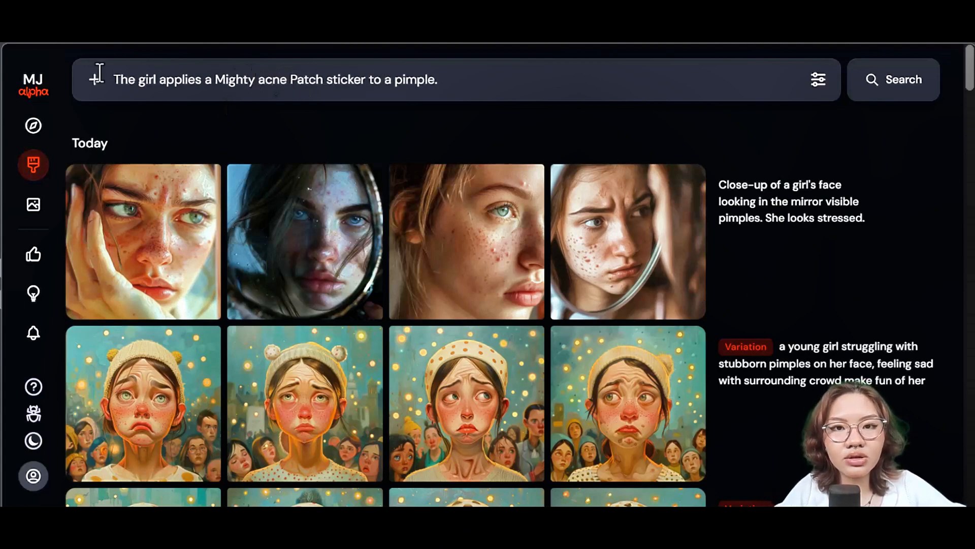
click(474, 82)
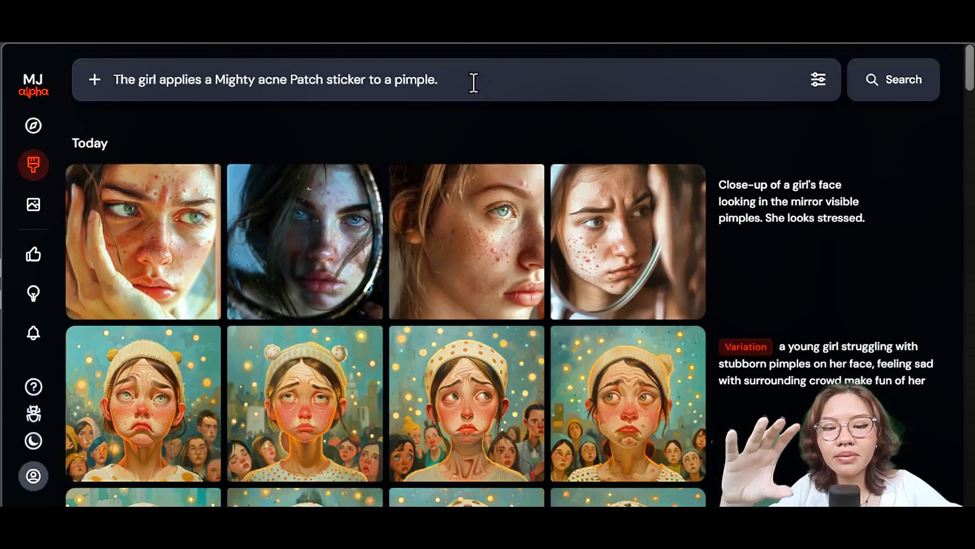
key(BackSpace)
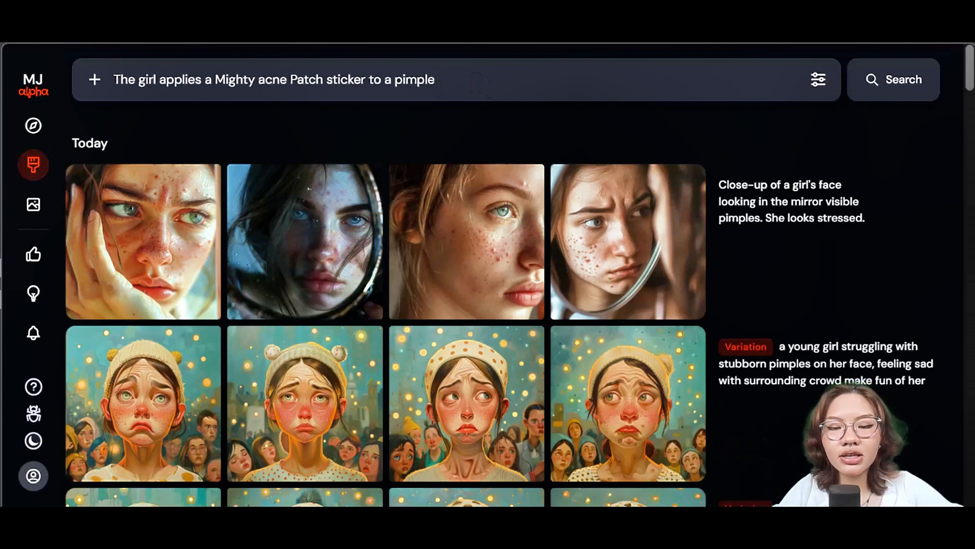
Attach the saved mirror image as a character reference and generate the Scene 2 images.
click(93, 86)
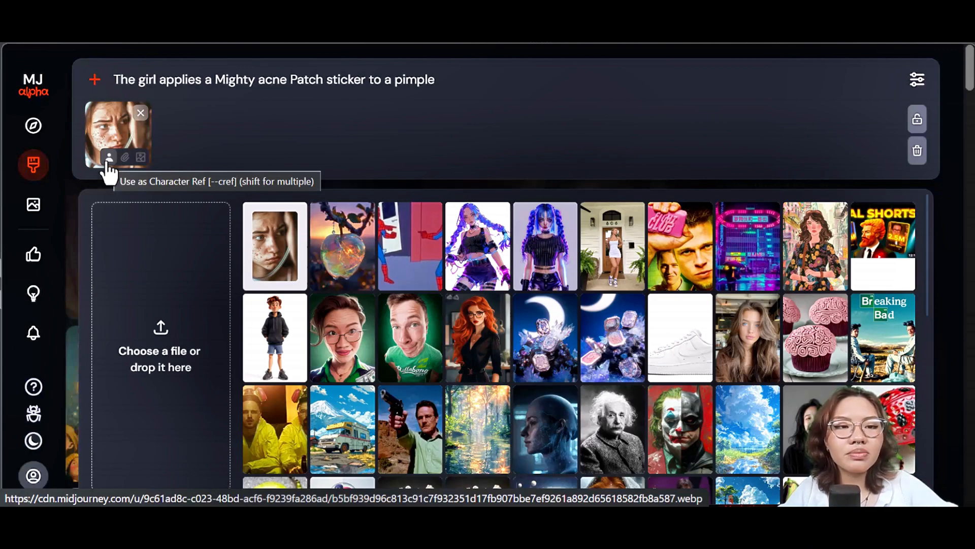
click(108, 157)
click(185, 90)
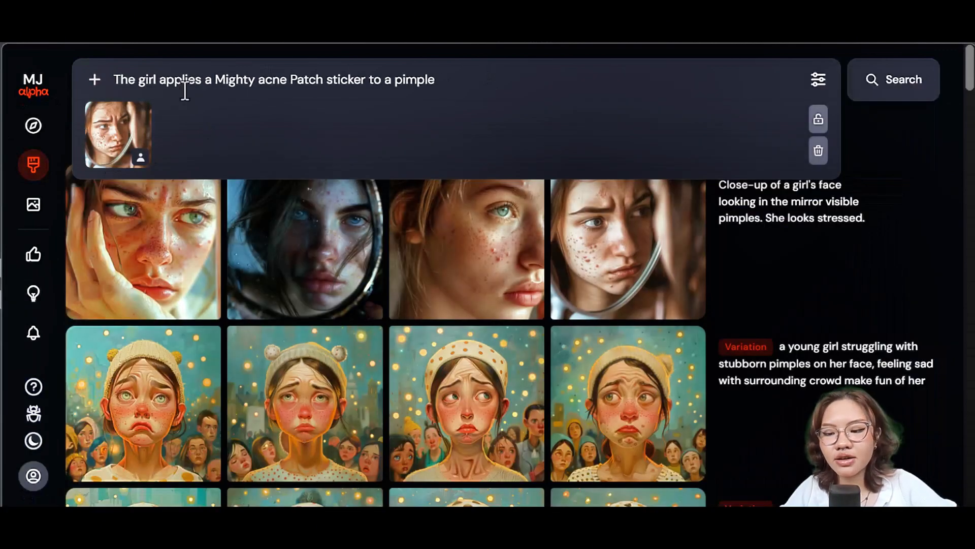
key(Return)
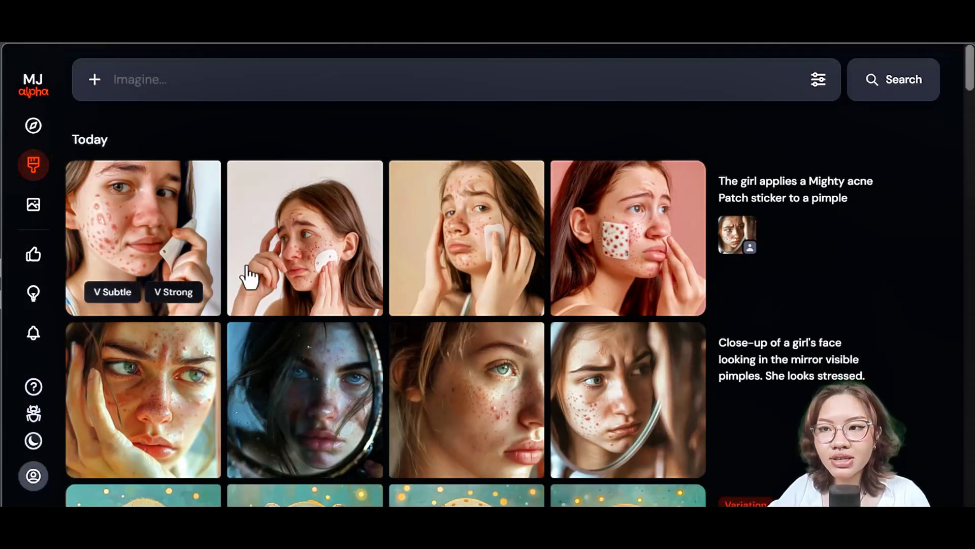
Preview the second generated image of the girl applying the acne patch, and open the third one for saving.
click(303, 268)
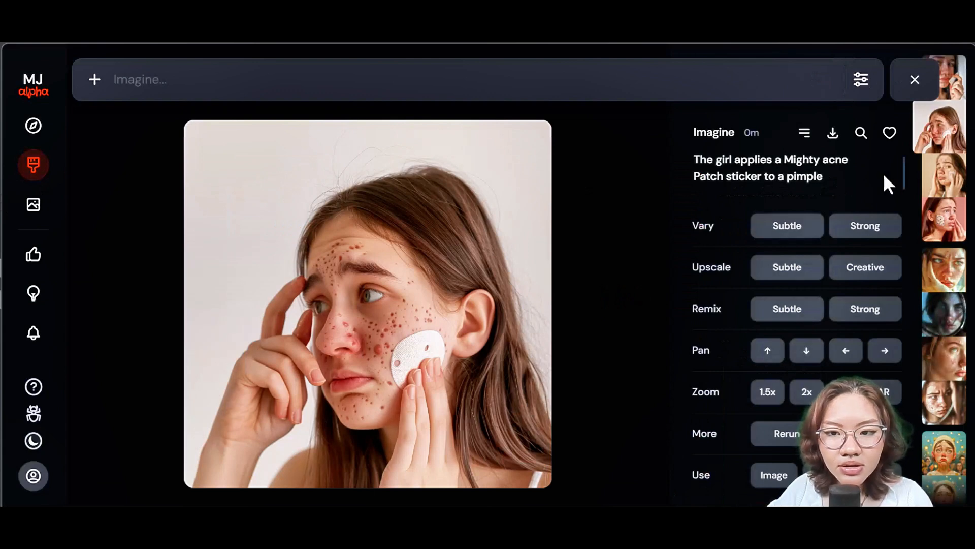
click(914, 80)
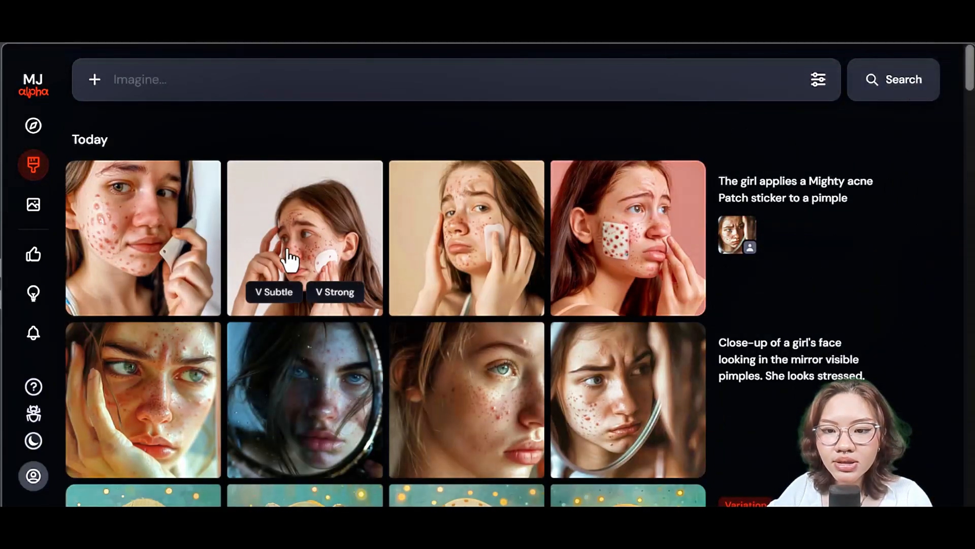
click(475, 235)
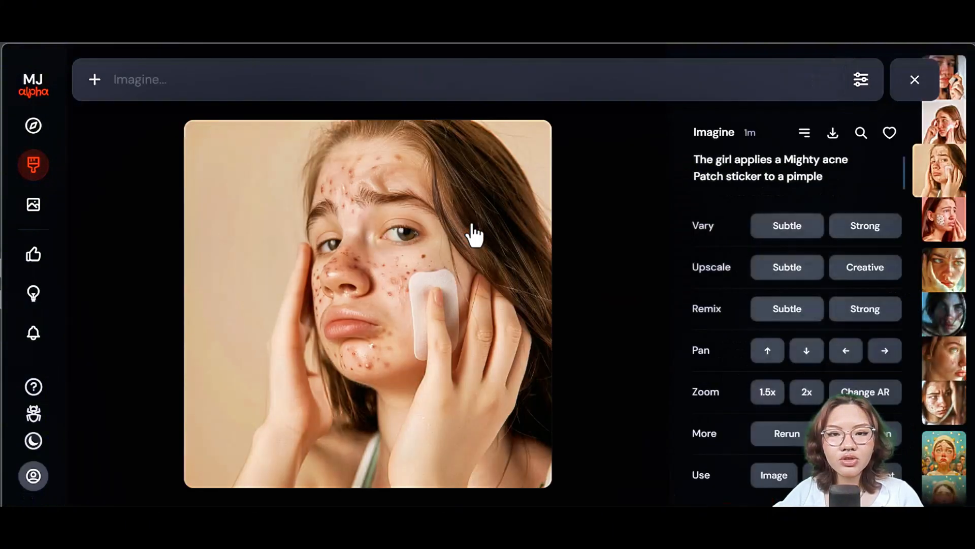
right_click(326, 235)
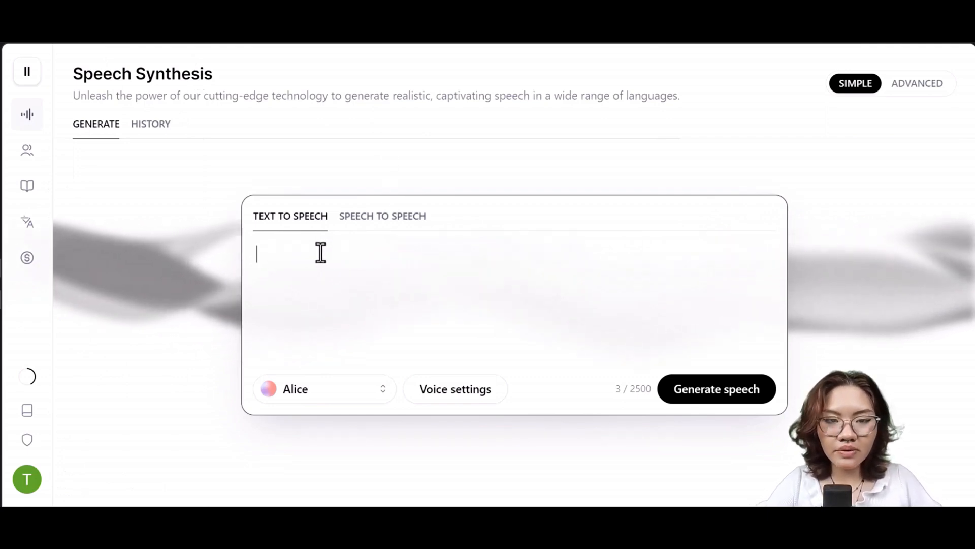
Switch to ElevenLabs and generate speech from the copied Mighty Patch voiceover script using the premade Alice voice.
key(ctrl+v)
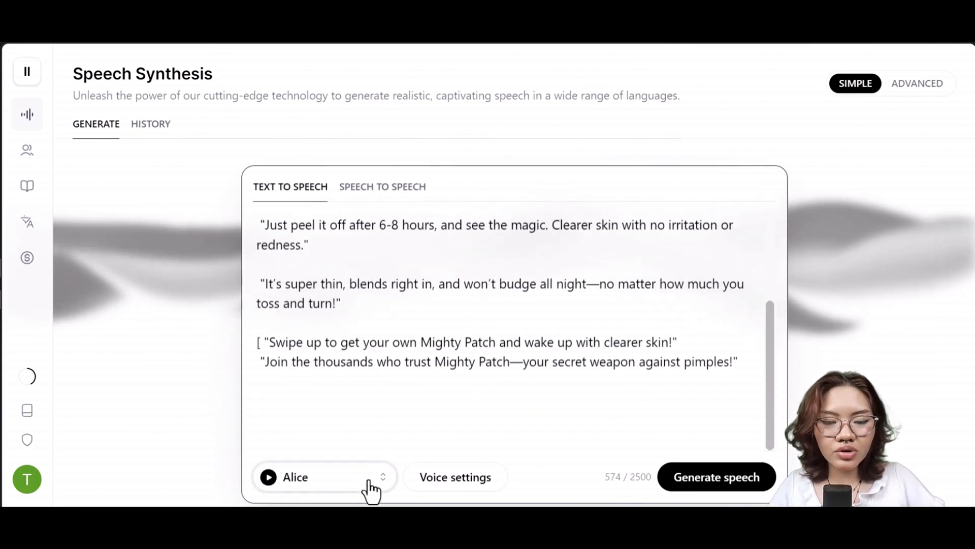
click(368, 477)
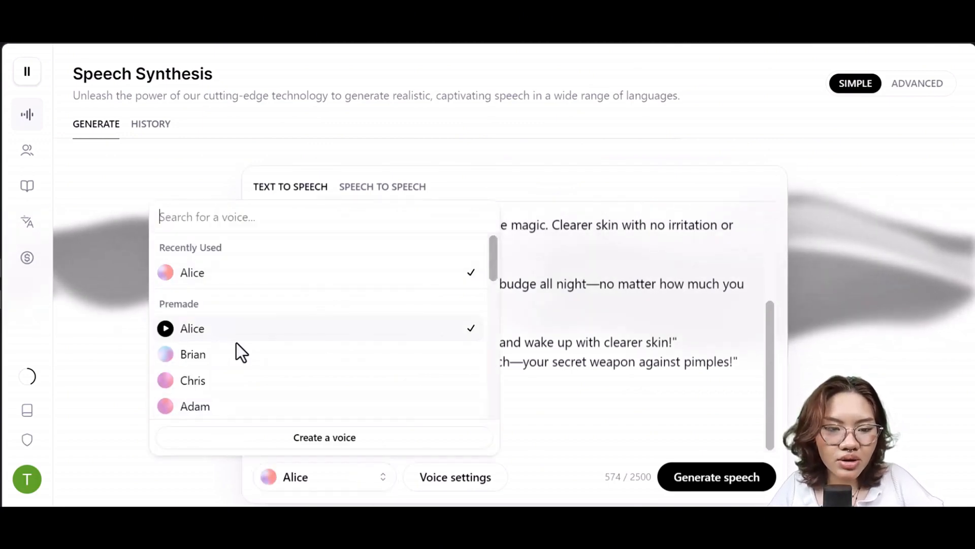
click(211, 330)
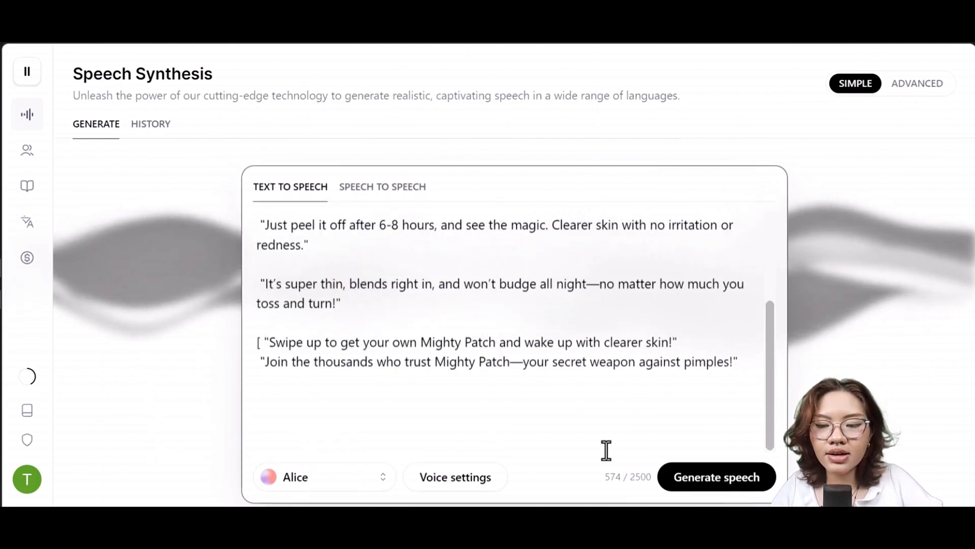
click(729, 482)
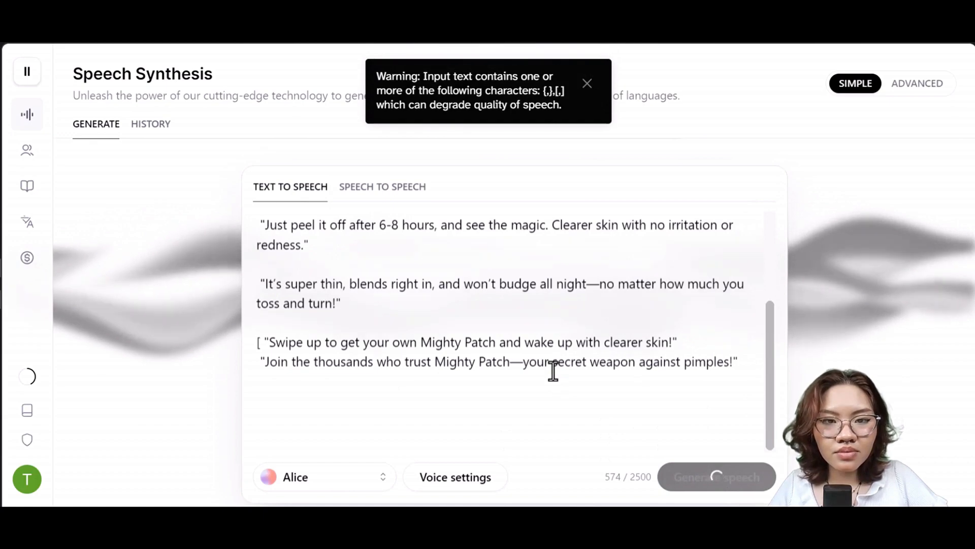
scroll(477, 294, up, 5)
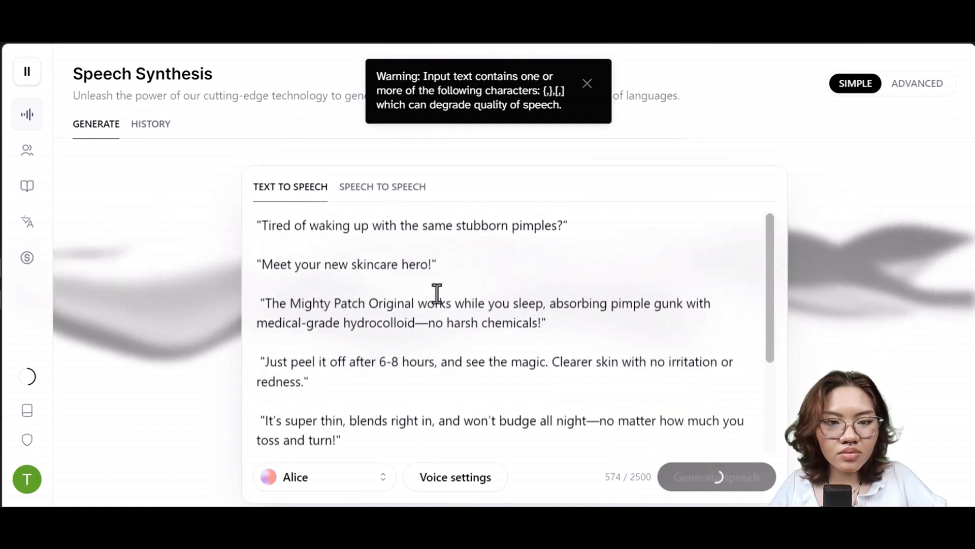